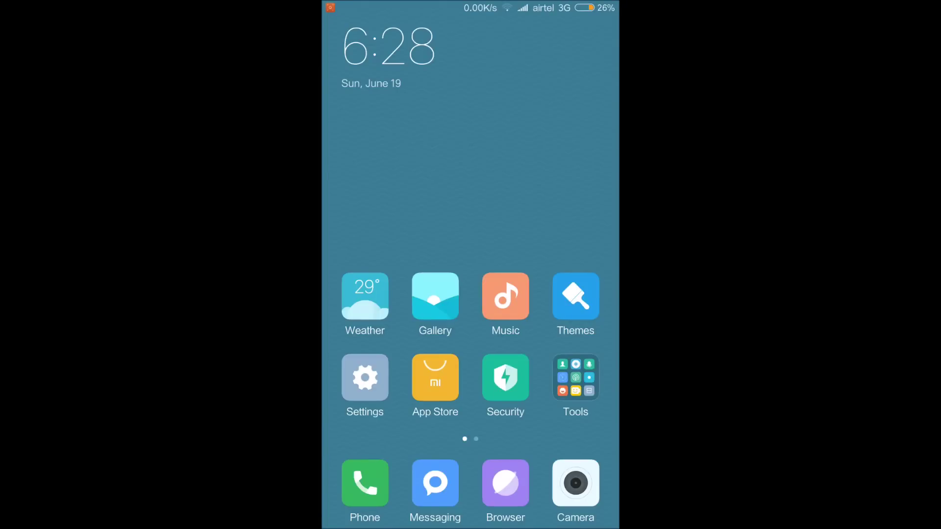
Glance at the notification shade and the second home screen page, then return
{"action": "left_click_drag", "start_coordinate": [342, 7], "coordinate": [343, 163]}
{"action": "left_click_drag", "start_coordinate": [375, 309], "coordinate": [375, 91]}
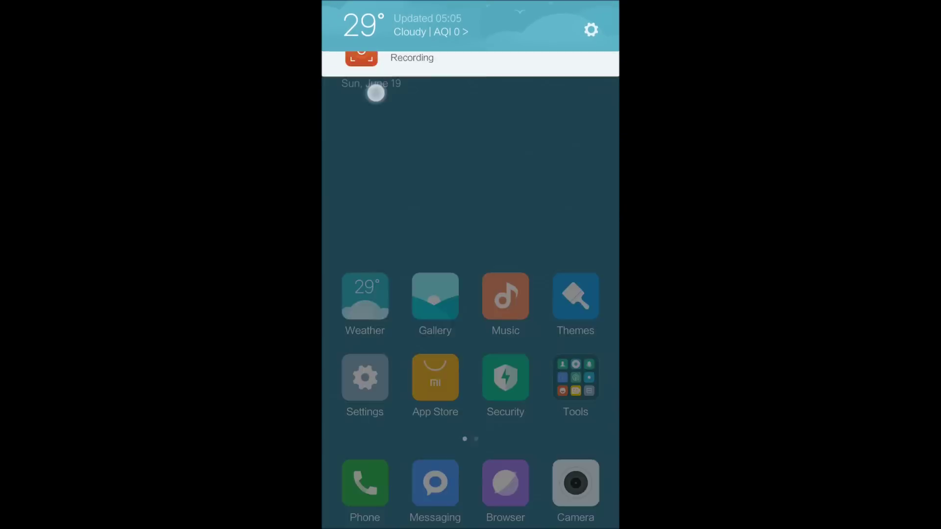
{"action": "left_click_drag", "start_coordinate": [514, 228], "coordinate": [368, 224]}
{"action": "left_click_drag", "start_coordinate": [382, 284], "coordinate": [496, 283]}
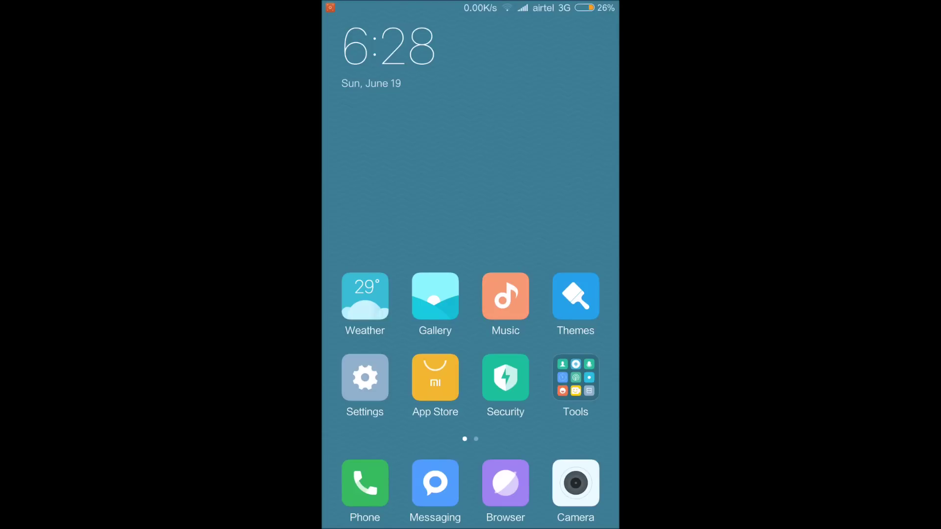
Search Mi App Store for 'google' via Baidu and open Google Installer (谷歌安装器)
{"action": "left_click", "coordinate": [435, 377]}
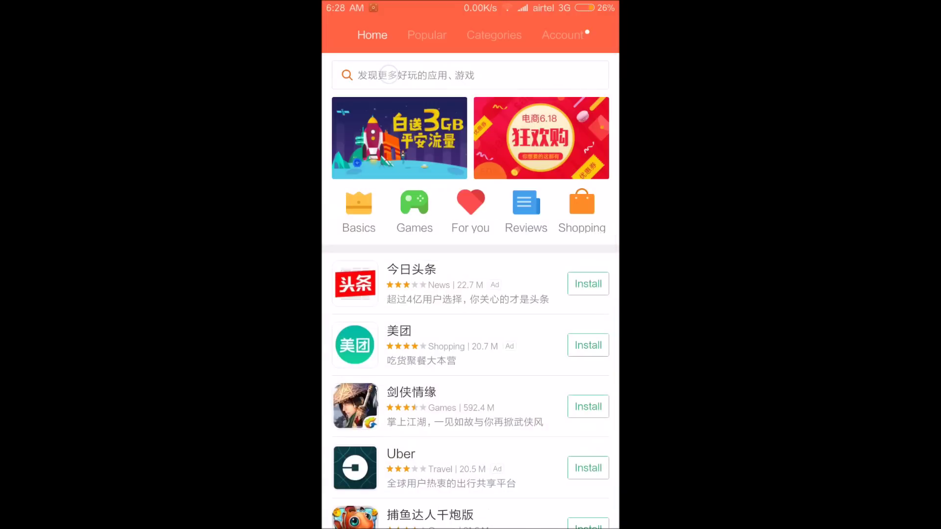
{"action": "left_click", "coordinate": [442, 75]}
{"action": "type", "text": "google"}
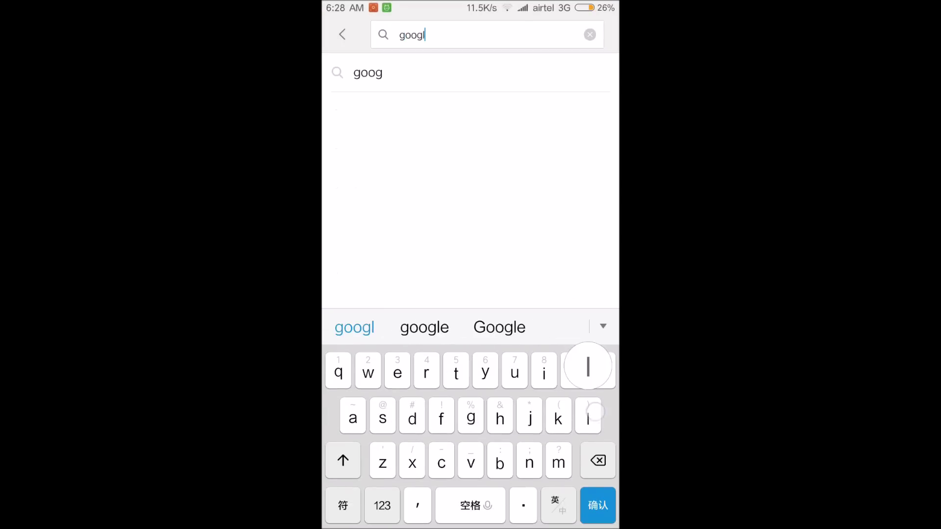
{"action": "left_click", "coordinate": [598, 506]}
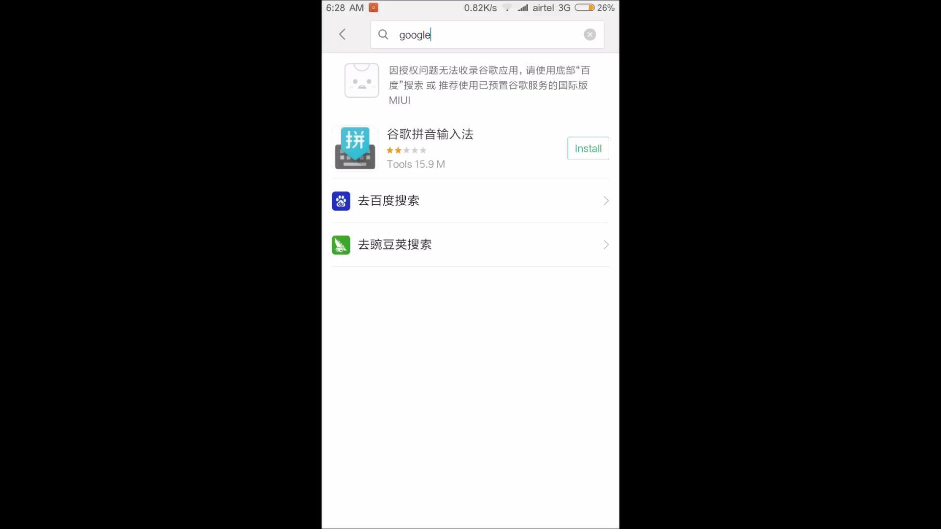
{"action": "left_click", "coordinate": [397, 204]}
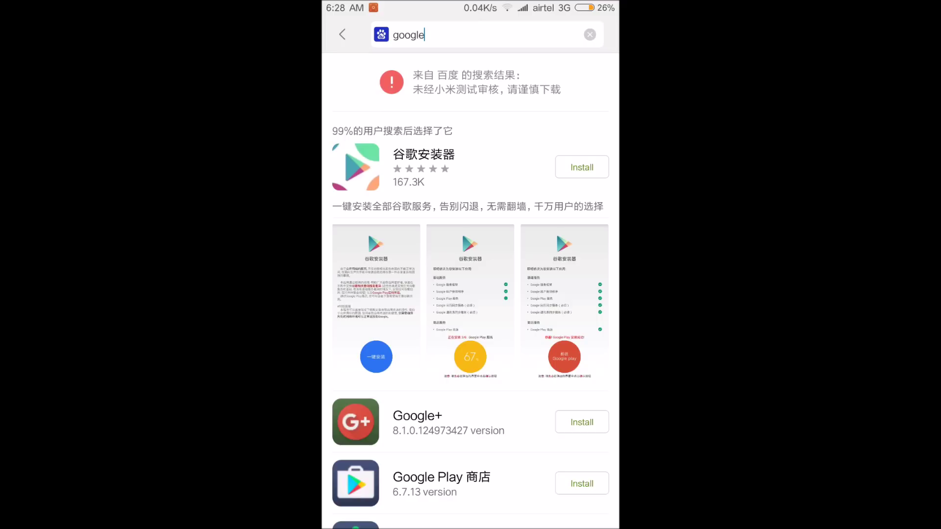
{"action": "left_click", "coordinate": [582, 167]}
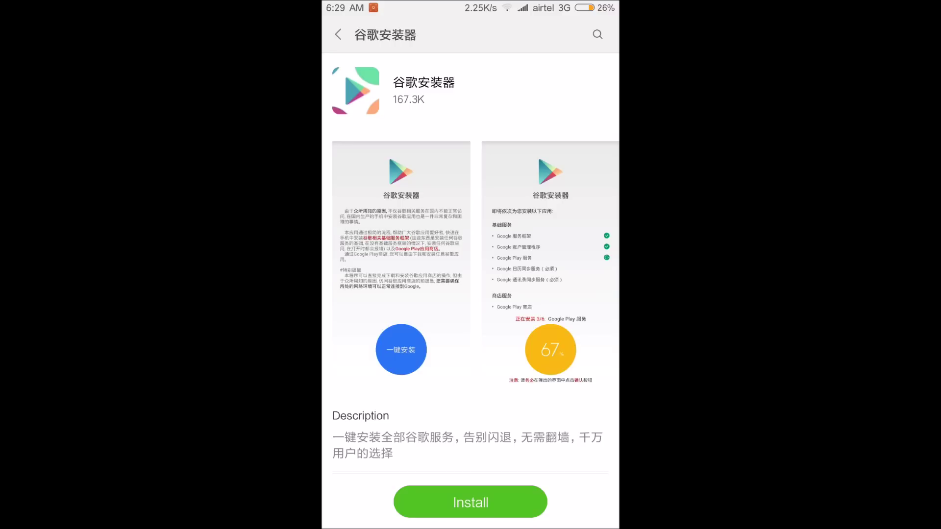
Install 谷歌安装器 from its details page and go back to the home screen
{"action": "left_click", "coordinate": [471, 502]}
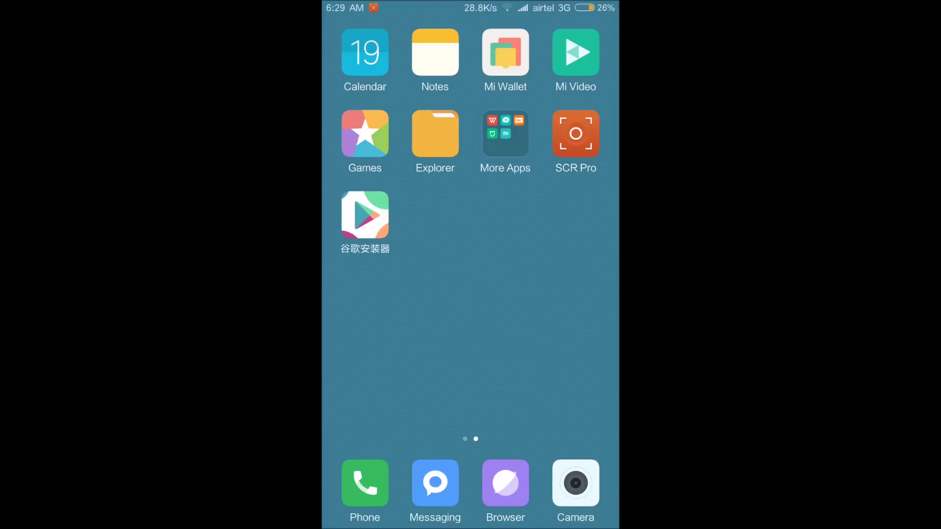
{"action": "left_click_drag", "start_coordinate": [434, 203], "coordinate": [393, 255]}
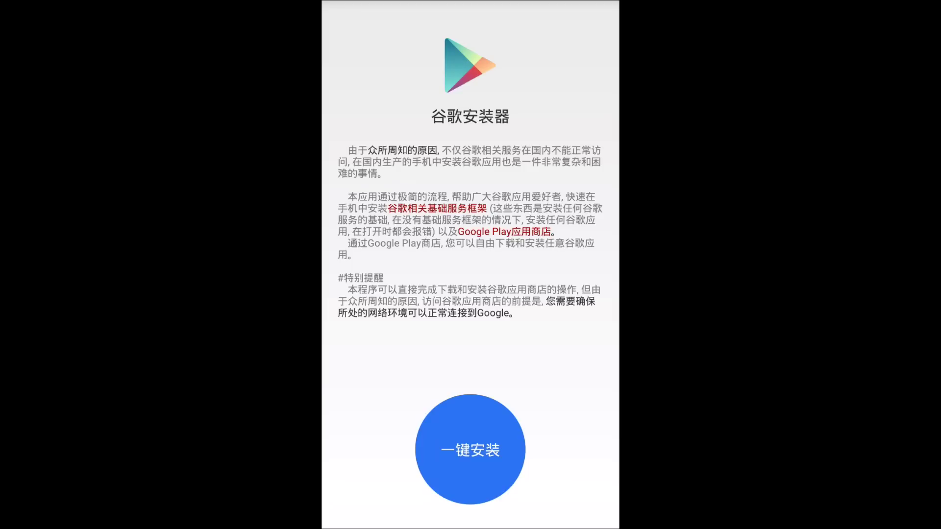
Start the 一键安装 one-tap install, then reopen Google Installer to check progress
{"action": "left_click", "coordinate": [464, 464]}
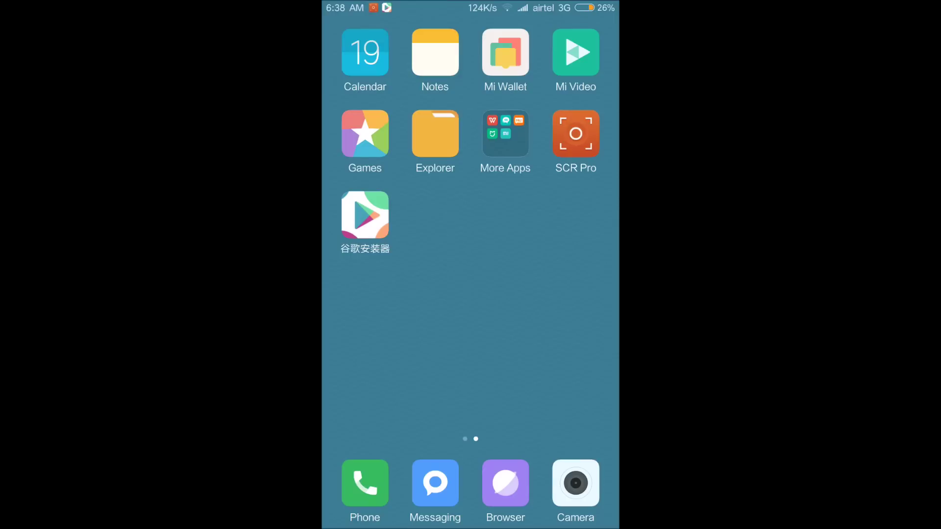
{"action": "left_click", "coordinate": [365, 215]}
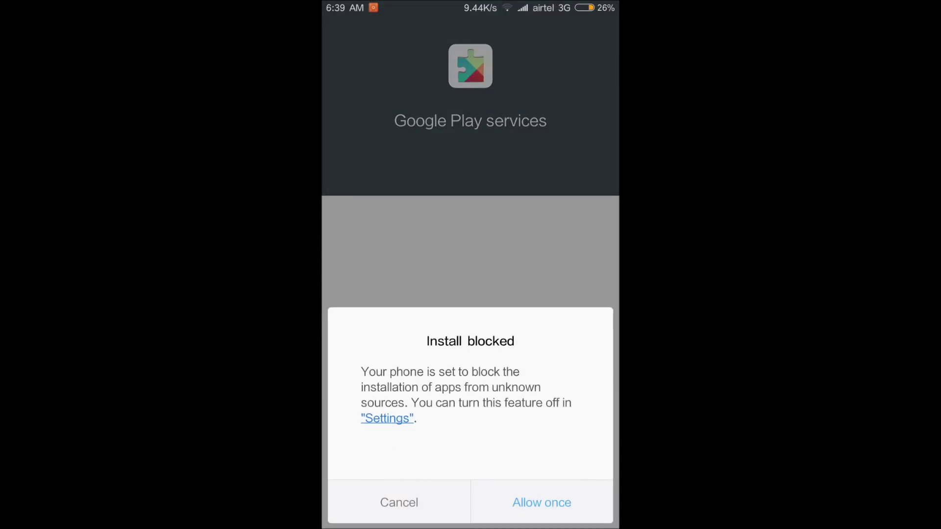
Allow once and install Google Play services, then allow Google Calendar Sync's install
{"action": "left_click", "coordinate": [566, 500]}
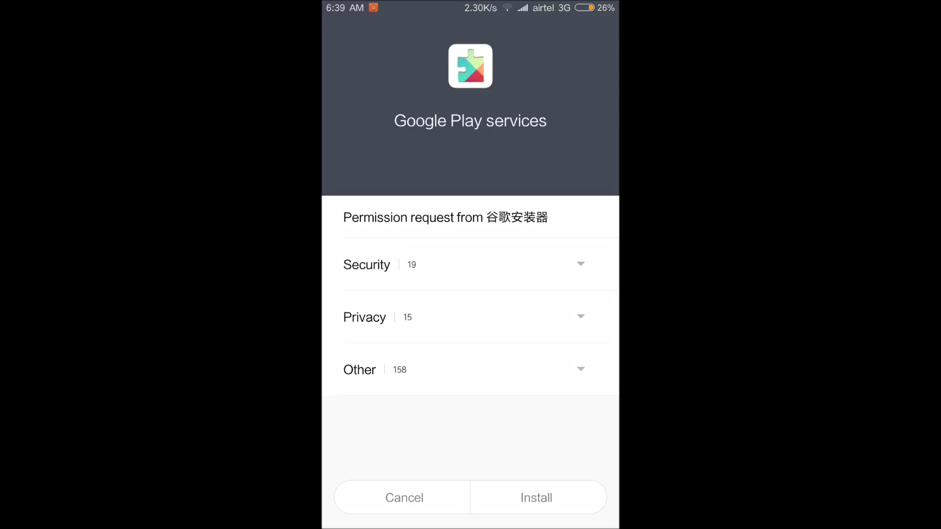
{"action": "left_click", "coordinate": [566, 494]}
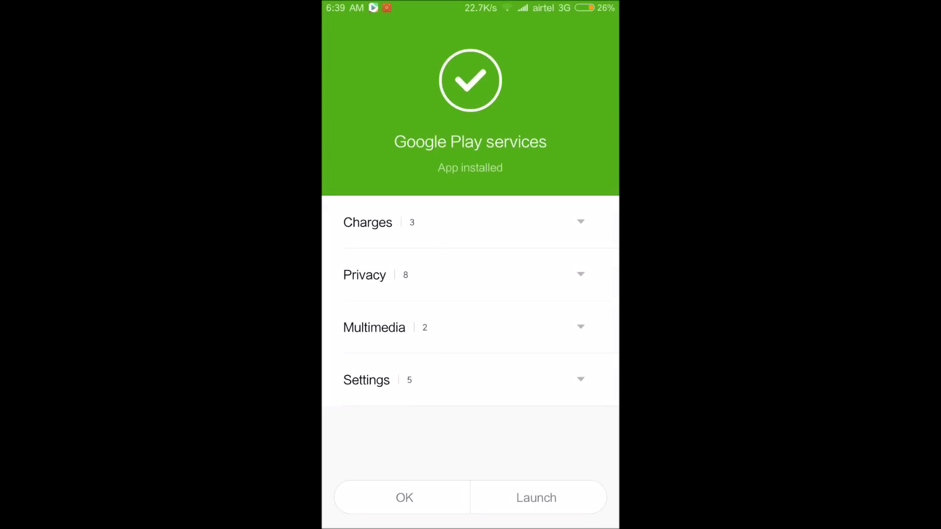
{"action": "left_click", "coordinate": [441, 493]}
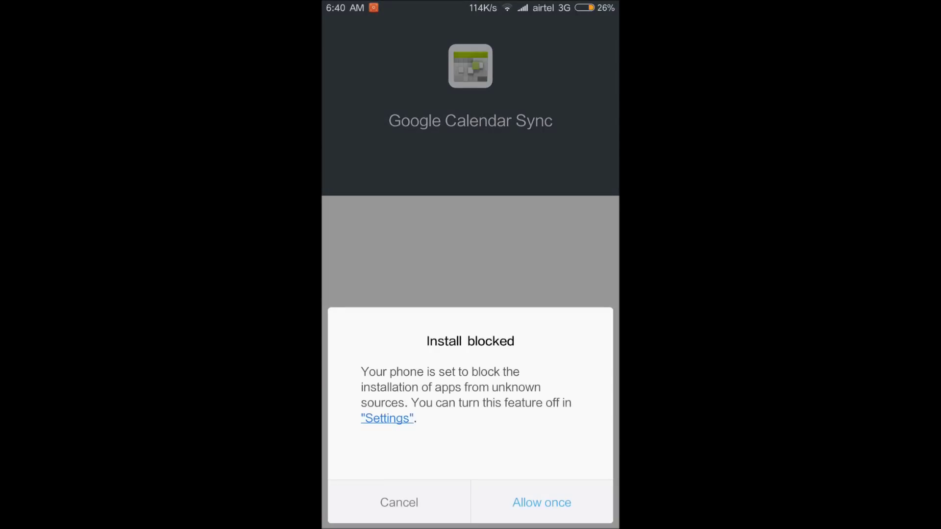
{"action": "left_click", "coordinate": [541, 503]}
Finish the Google Calendar Sync and Google Contacts Sync installs, then open Google Play Store
{"action": "left_click", "coordinate": [544, 498]}
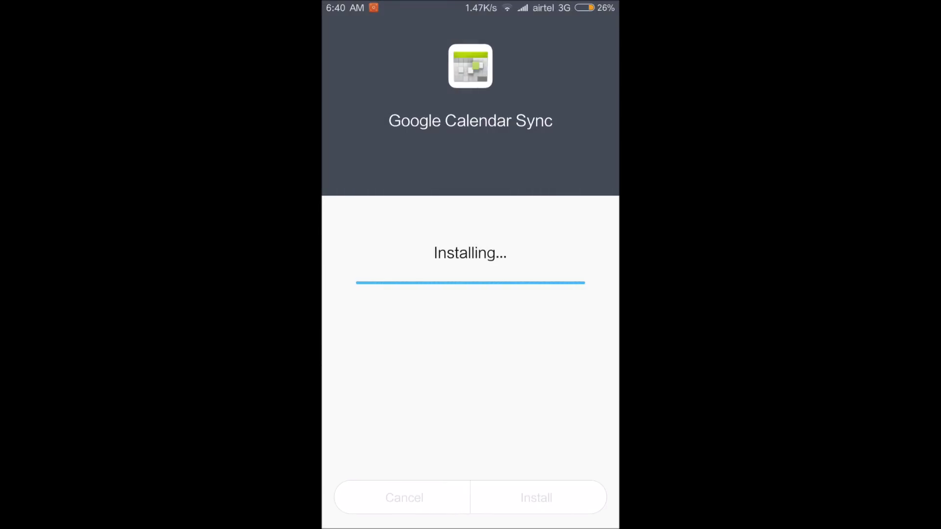
{"action": "left_click", "coordinate": [505, 498]}
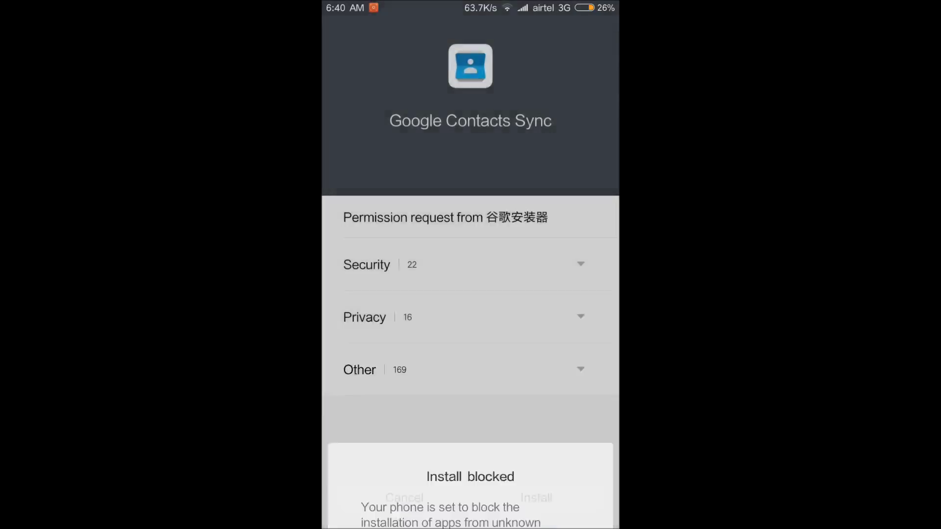
{"action": "left_click", "coordinate": [539, 498]}
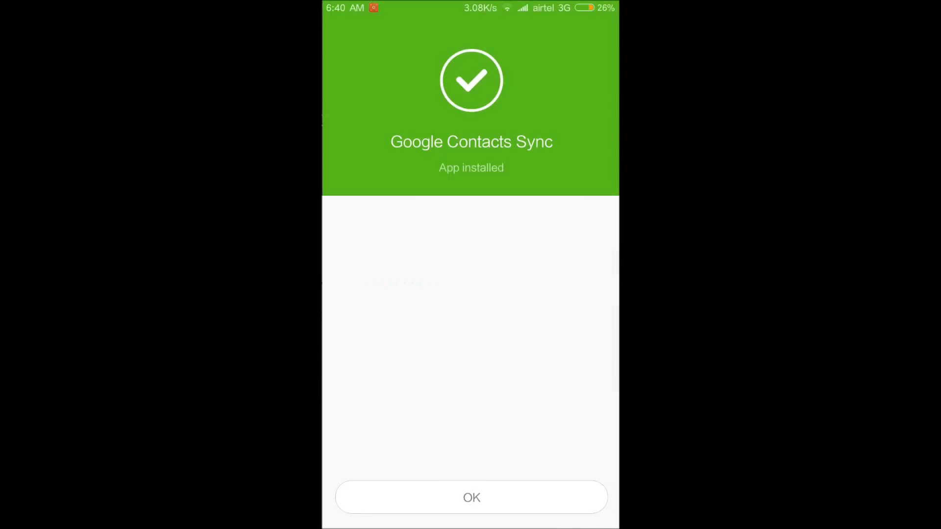
{"action": "left_click", "coordinate": [560, 498]}
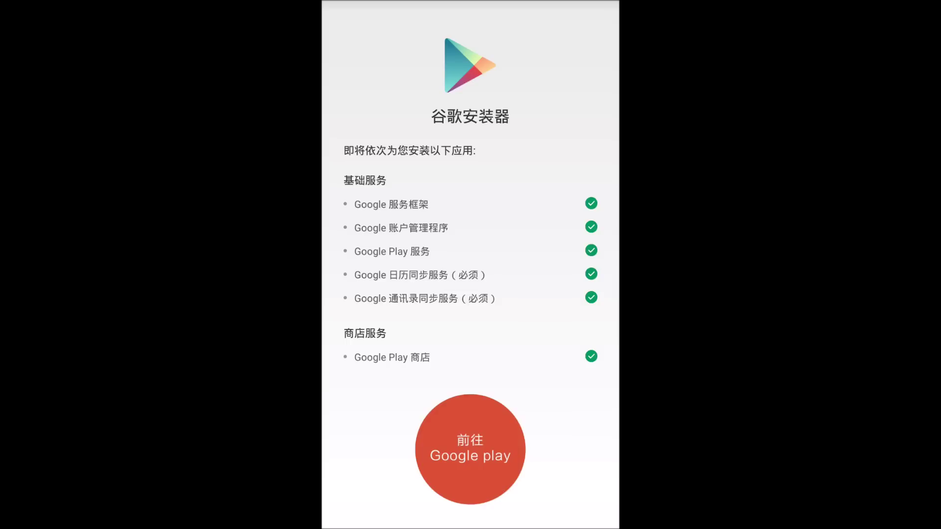
{"action": "left_click", "coordinate": [487, 442]}
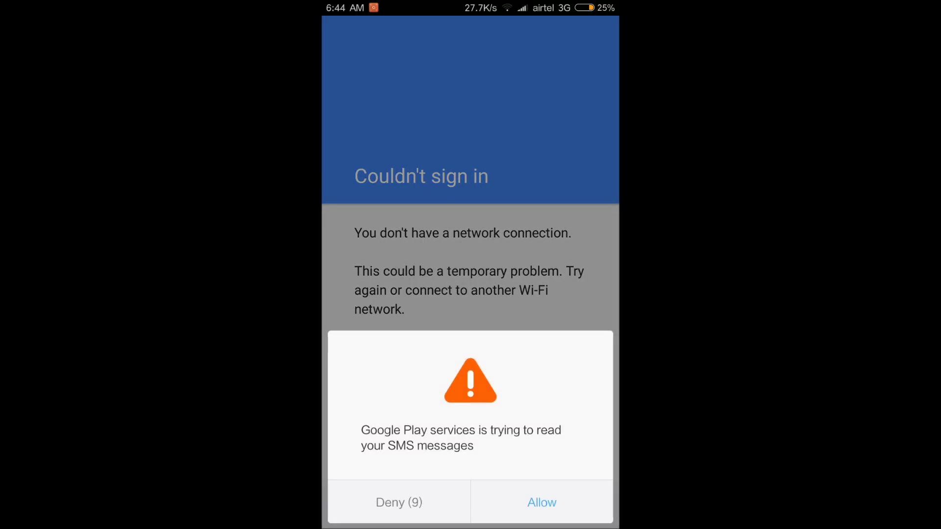
Allow Google Play services SMS and multimedia message access, then dismiss the sign-in error
{"action": "left_click", "coordinate": [542, 502]}
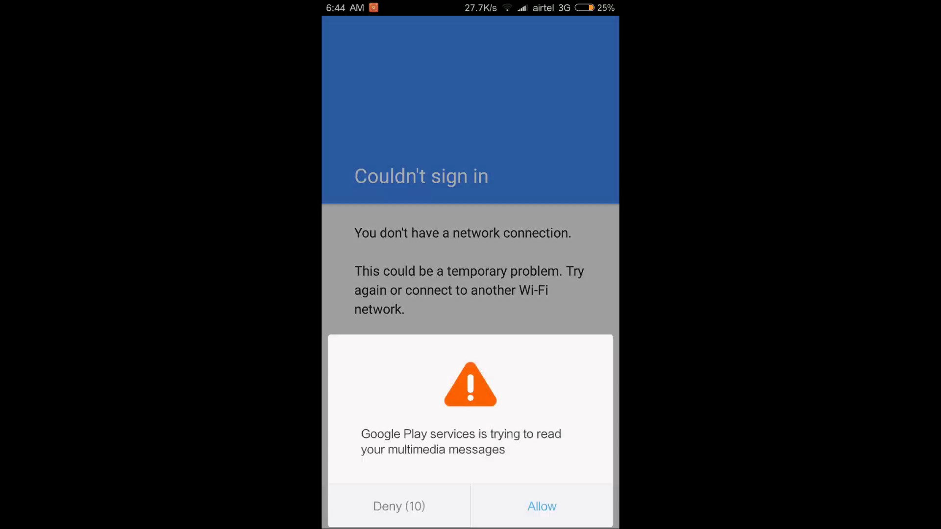
{"action": "left_click", "coordinate": [543, 506]}
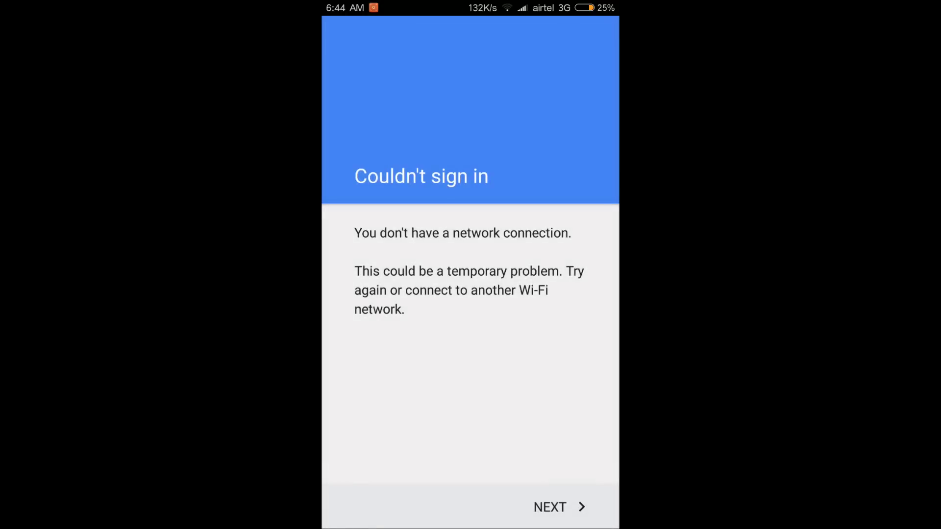
{"action": "left_click", "coordinate": [560, 507]}
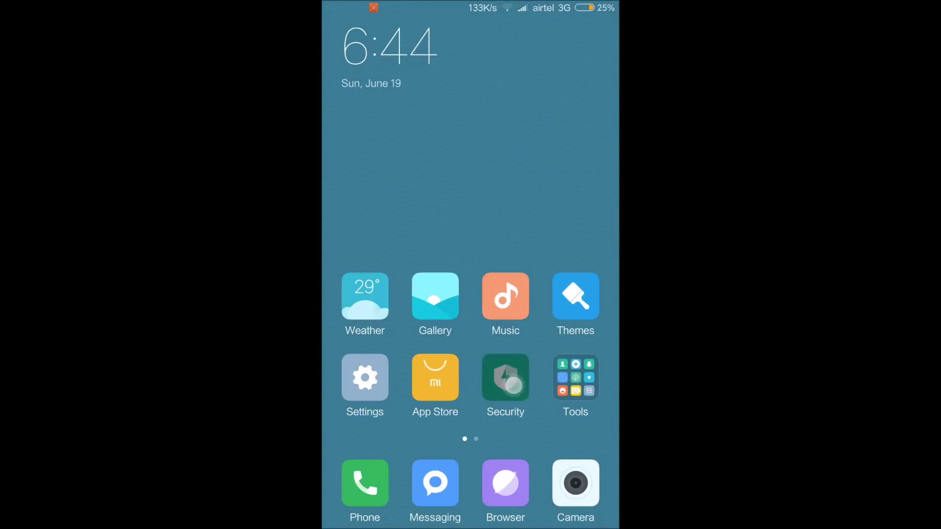
Accept Service SMS and Display pop-up window for Google Play services in Security permissions
{"action": "left_click", "coordinate": [566, 459]}
{"action": "left_click", "coordinate": [382, 390]}
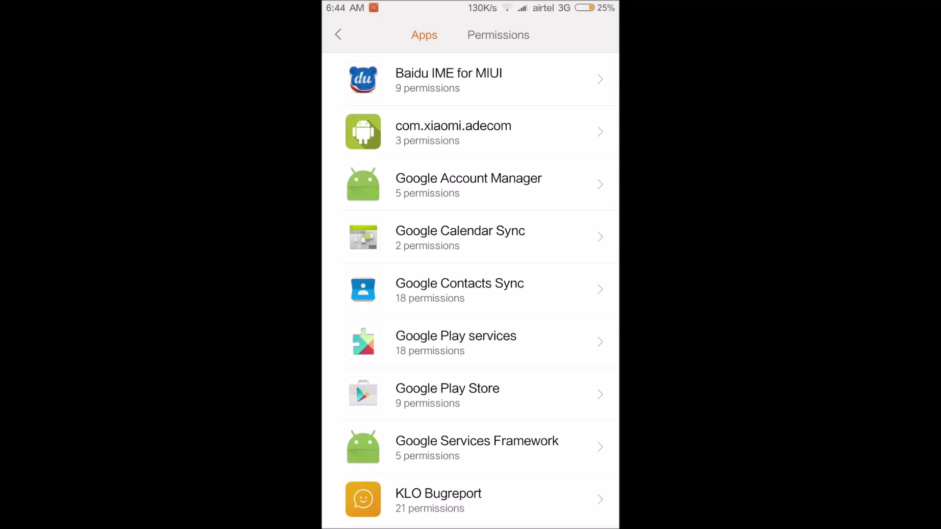
{"action": "scroll", "coordinate": [471, 295], "scroll_direction": "down", "scroll_amount": 5}
{"action": "left_click", "coordinate": [422, 144]}
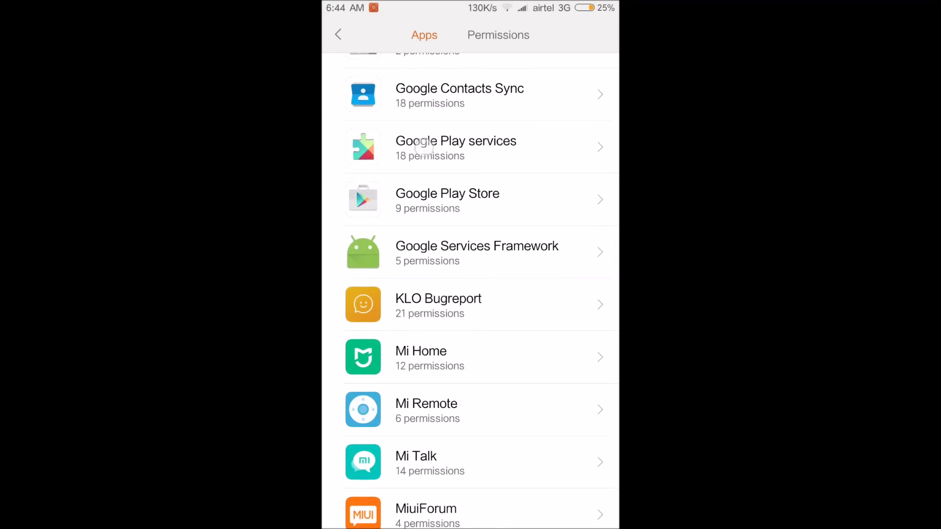
{"action": "scroll", "coordinate": [360, 318], "scroll_direction": "down", "scroll_amount": 2}
{"action": "scroll", "coordinate": [360, 318], "scroll_direction": "down", "scroll_amount": 1}
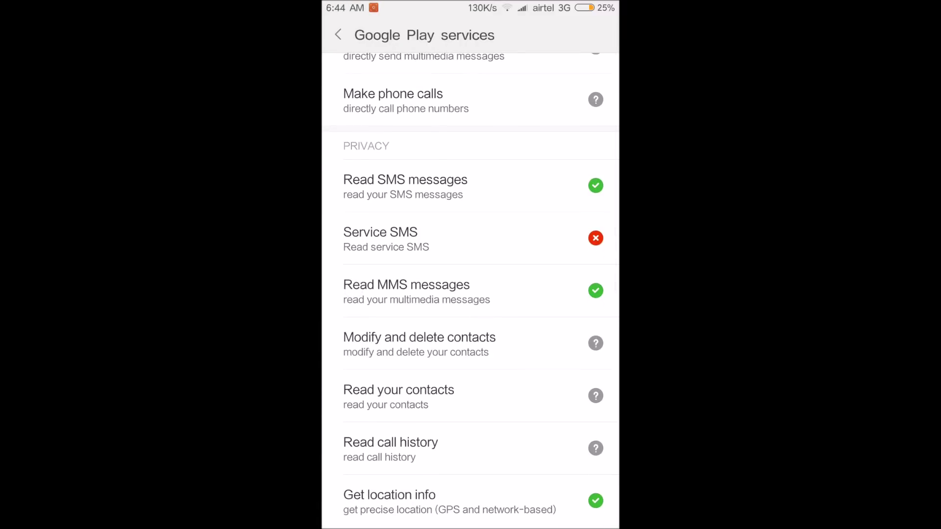
{"action": "left_click", "coordinate": [393, 238]}
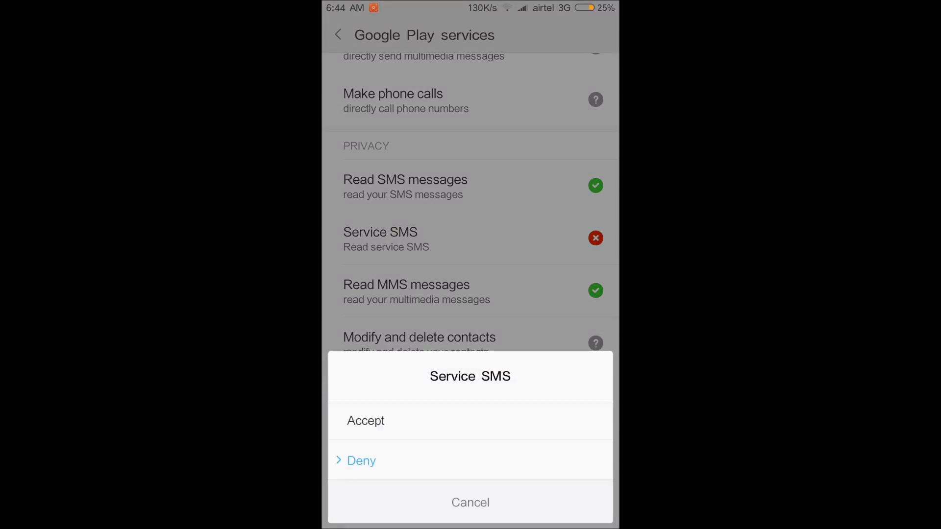
{"action": "left_click", "coordinate": [377, 421]}
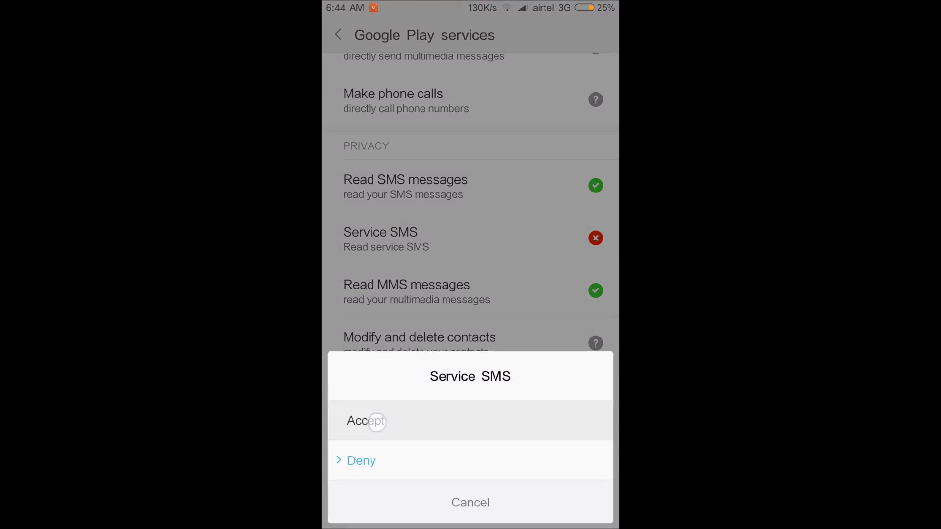
{"action": "scroll", "coordinate": [400, 301], "scroll_direction": "down", "scroll_amount": 8}
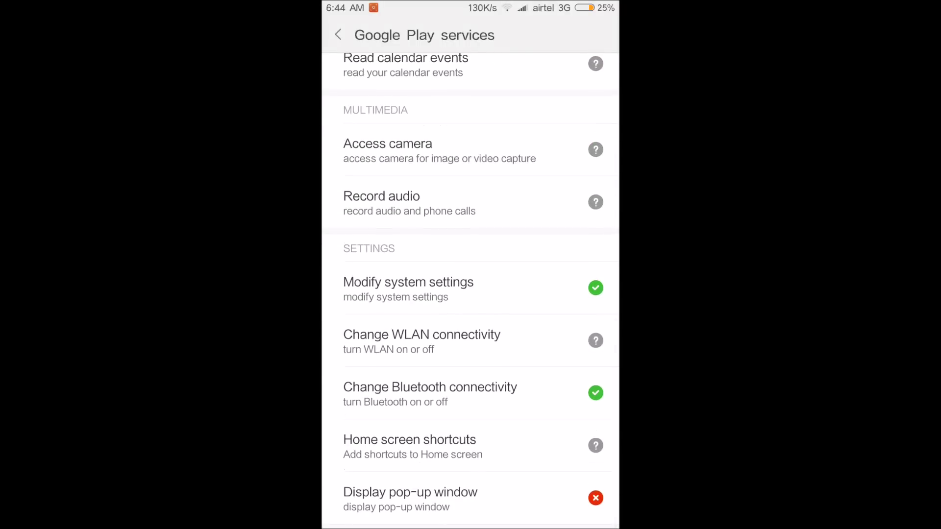
{"action": "left_click", "coordinate": [411, 499]}
{"action": "left_click", "coordinate": [368, 420]}
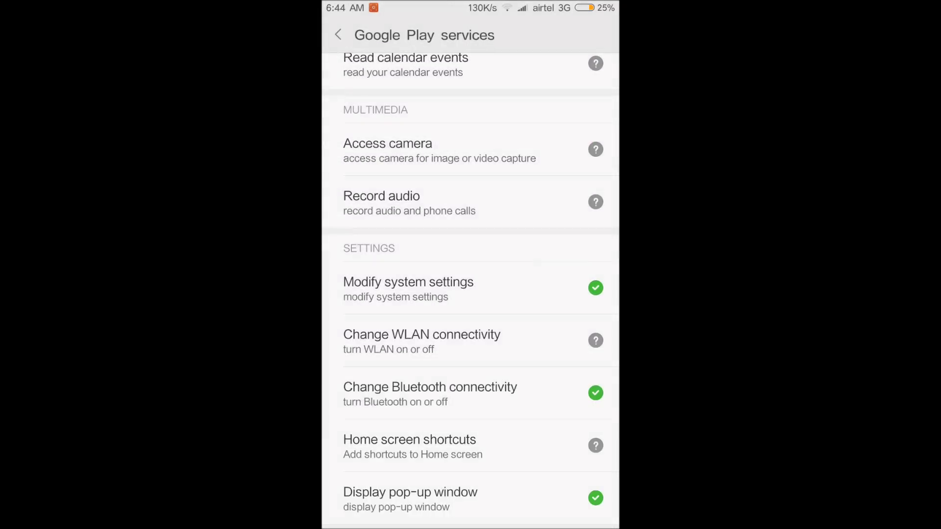
{"action": "scroll", "coordinate": [471, 295], "scroll_direction": "up", "scroll_amount": 8}
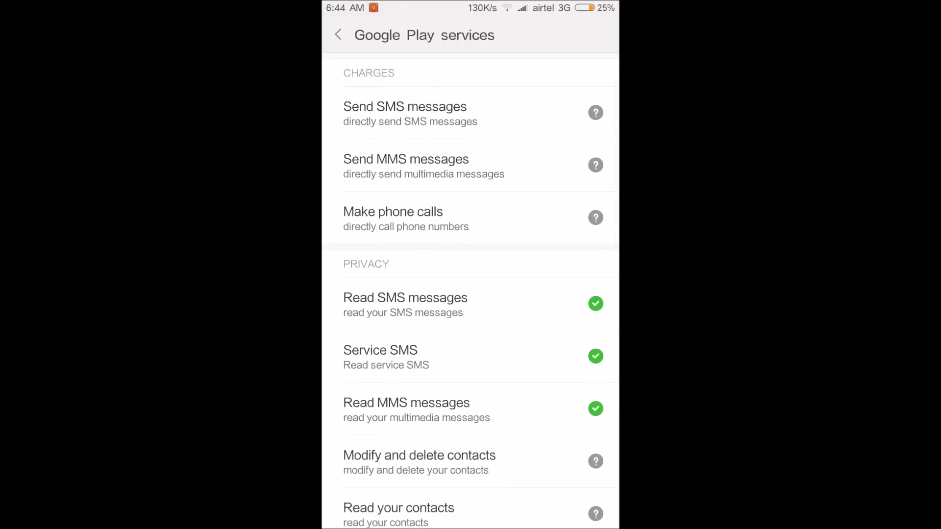
Accept the Service SMS permission for Google Play Store
{"action": "left_click", "coordinate": [338, 35]}
{"action": "left_click", "coordinate": [442, 193]}
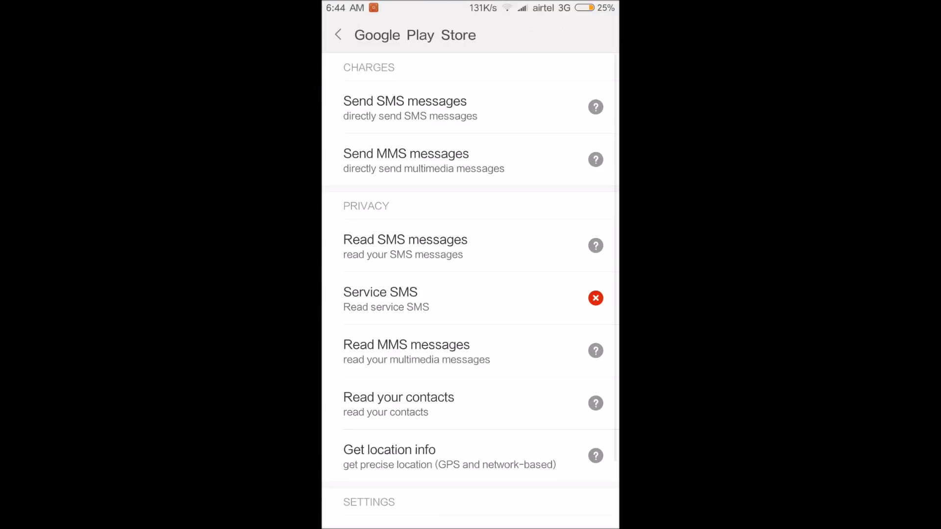
{"action": "left_click", "coordinate": [381, 297]}
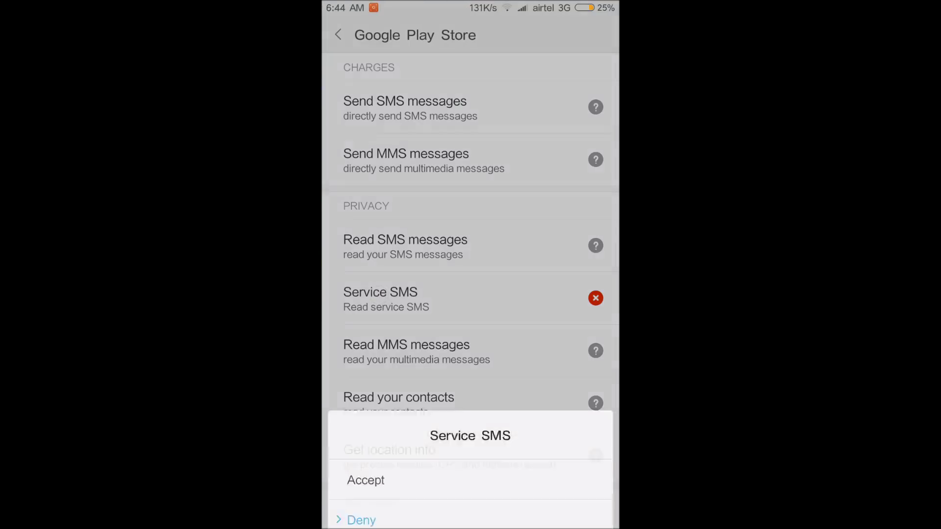
{"action": "left_click", "coordinate": [381, 421]}
{"action": "scroll", "coordinate": [471, 295], "scroll_direction": "down", "scroll_amount": 3}
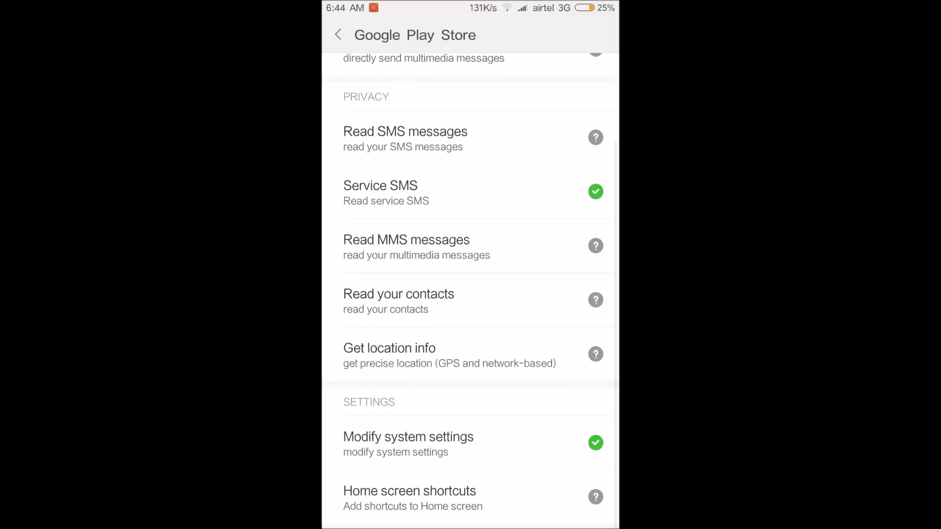
{"action": "left_click", "coordinate": [338, 34]}
Launch Play Store from the second home page and leave the Add your account email field empty
{"action": "left_click", "coordinate": [338, 35]}
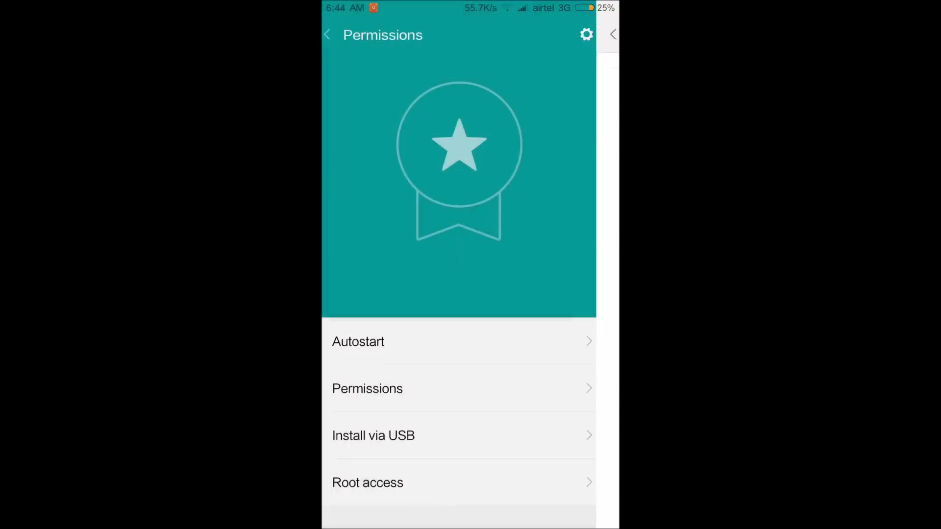
{"action": "key", "text": "Home"}
{"action": "left_click_drag", "start_coordinate": [573, 294], "coordinate": [368, 294]}
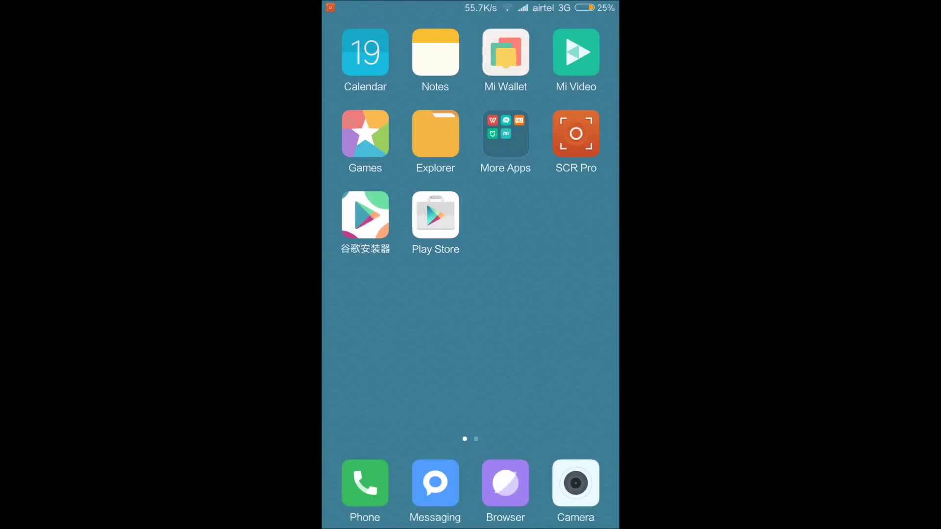
{"action": "left_click", "coordinate": [436, 216]}
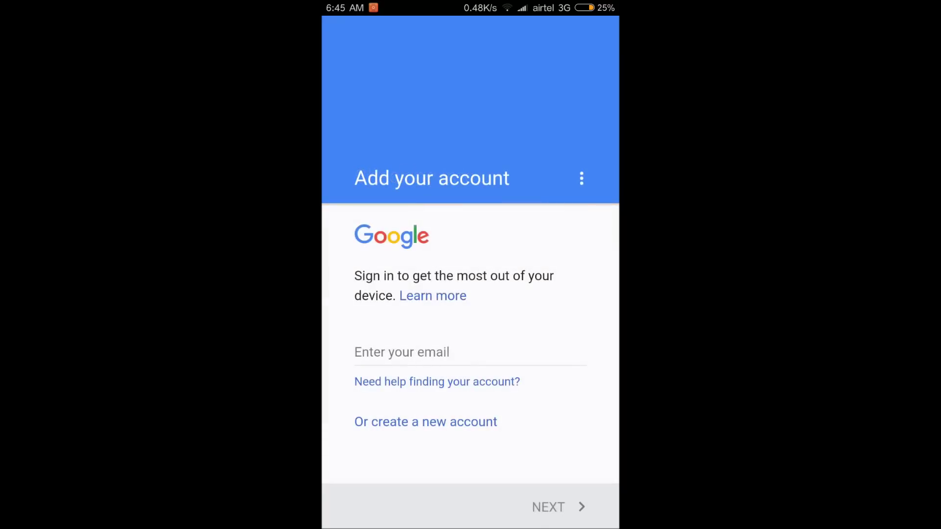
{"action": "left_click", "coordinate": [441, 352]}
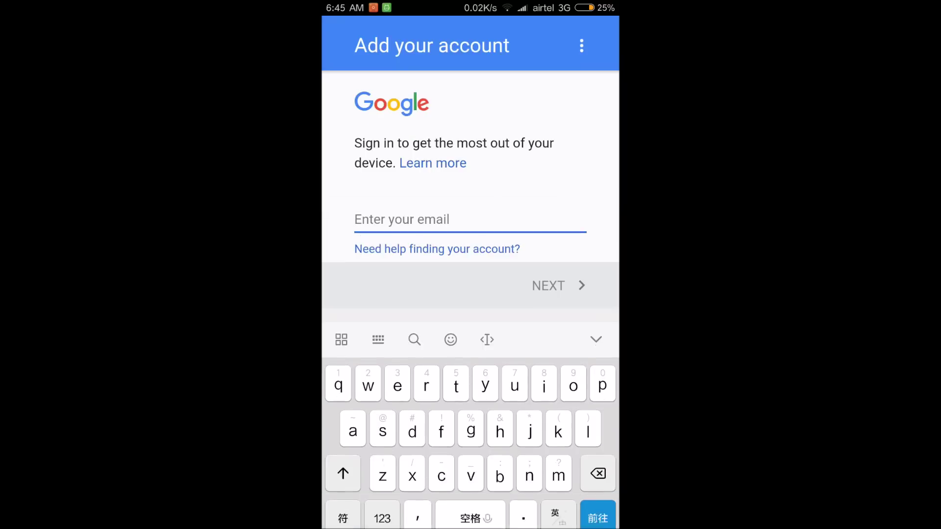
{"action": "key", "text": "Escape"}
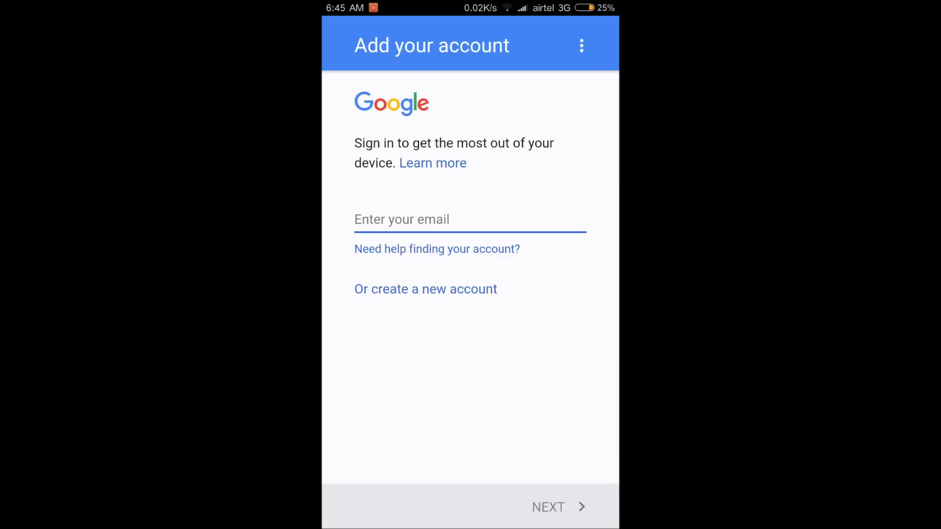